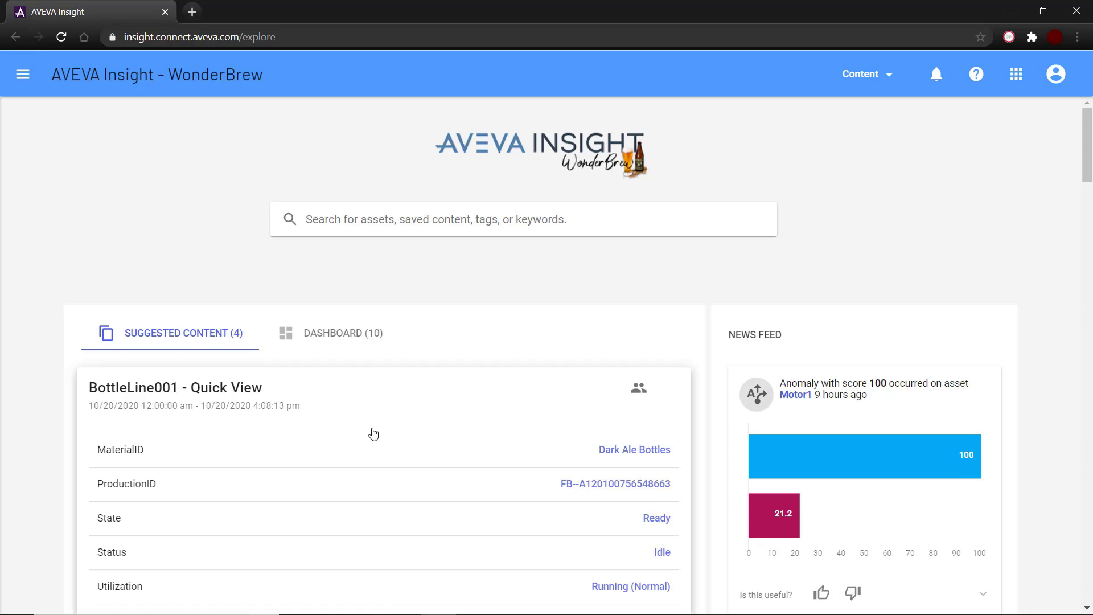
Scroll the News Feed up and down to locate the Bottle Line 002 - OEE card.
scroll(373, 433, "down", 3)
scroll(373, 434, "down", 6)
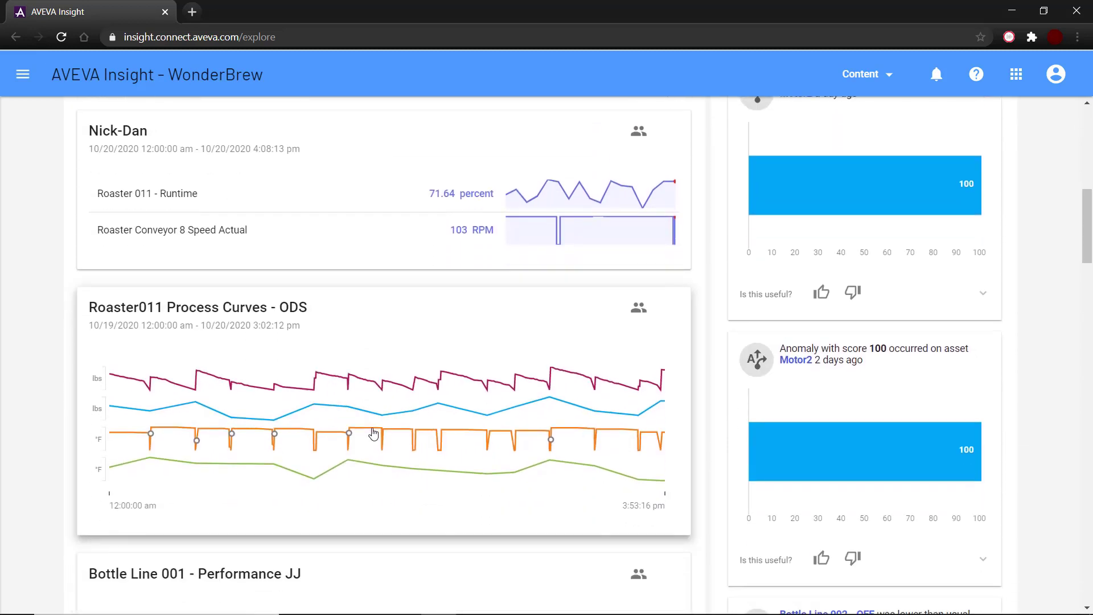
scroll(372, 434, "down", 2)
scroll(373, 434, "up", 12)
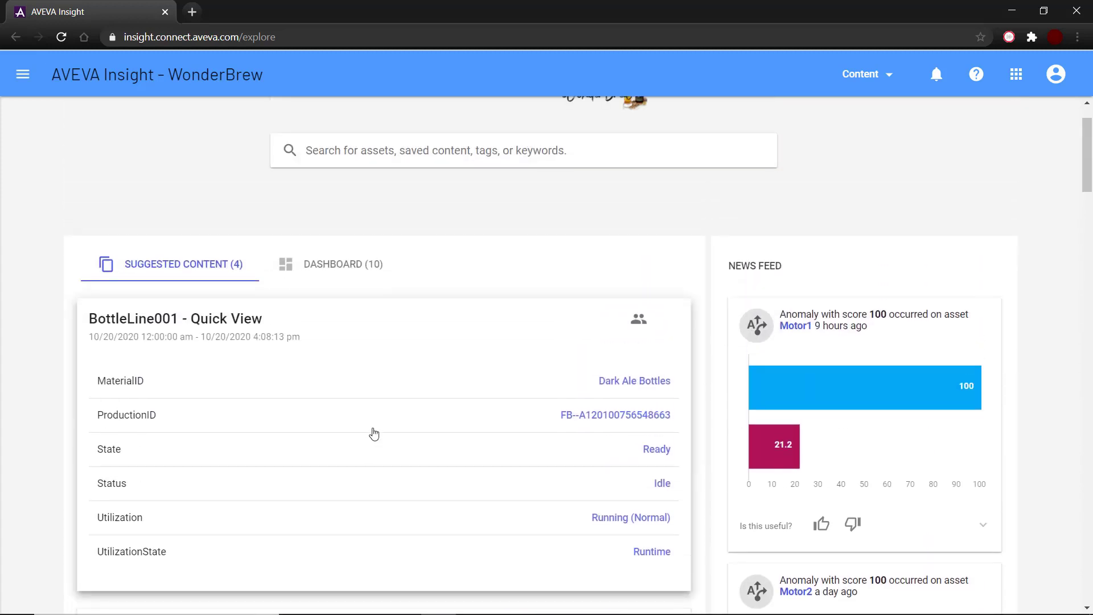
scroll(373, 433, "up", 1)
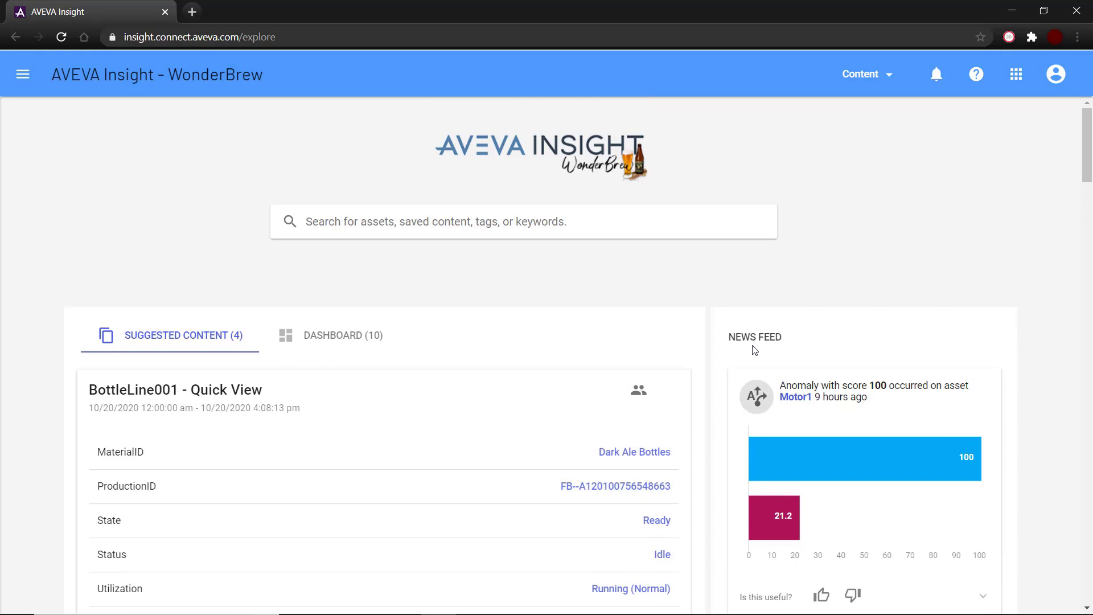
scroll(1030, 352, "down", 3)
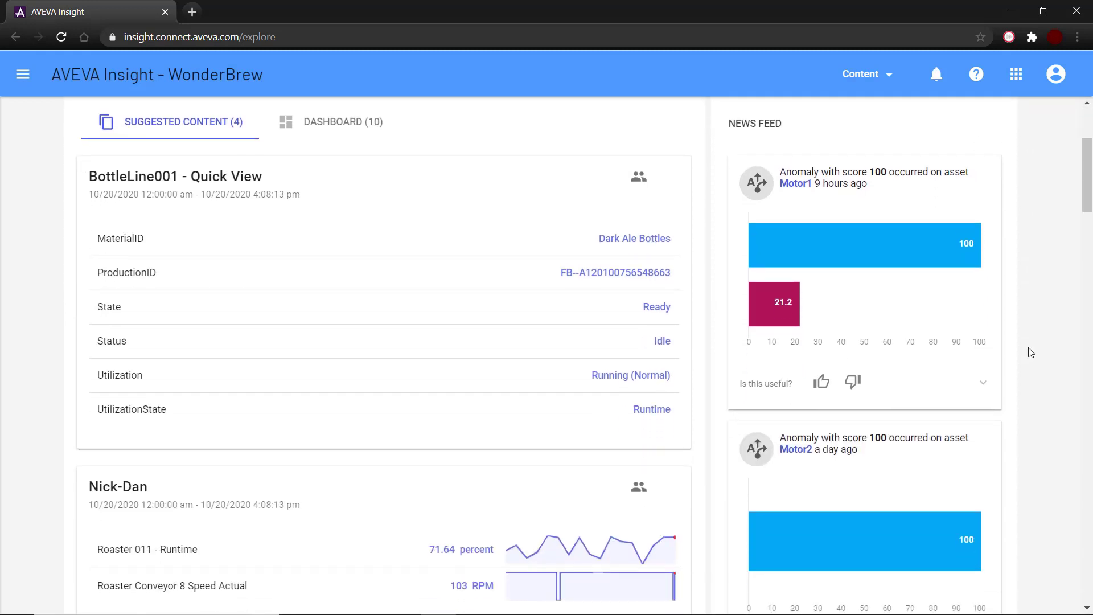
scroll(1030, 352, "down", 7)
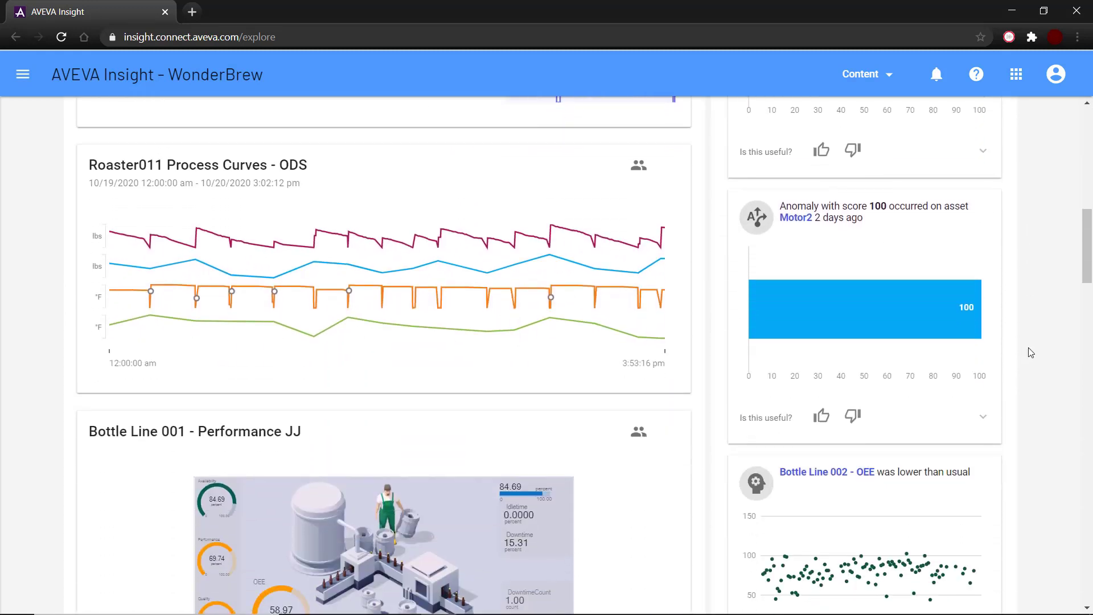
scroll(1030, 352, "down", 9)
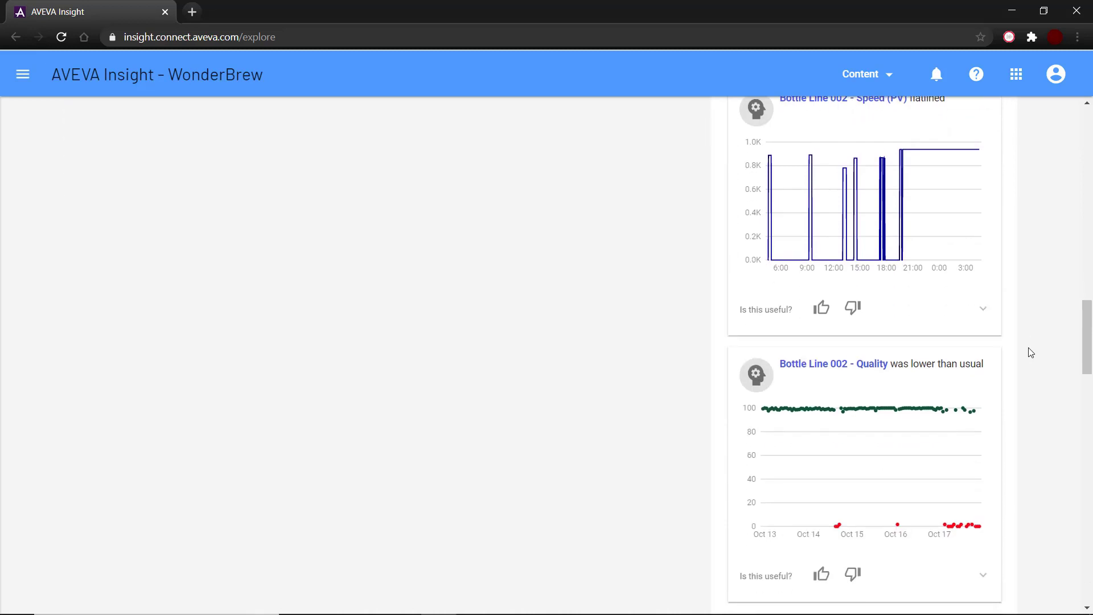
scroll(1030, 352, "up", 6)
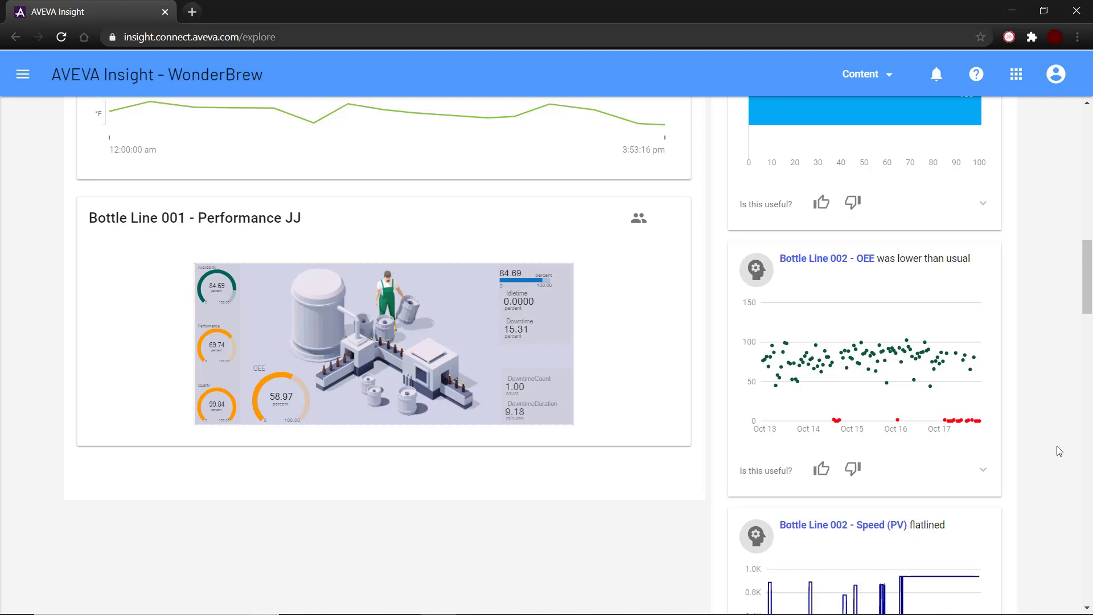
Expand the Bottle Line 002 - OEE news item and open its OEE chart in the trend viewer.
left_click(983, 472)
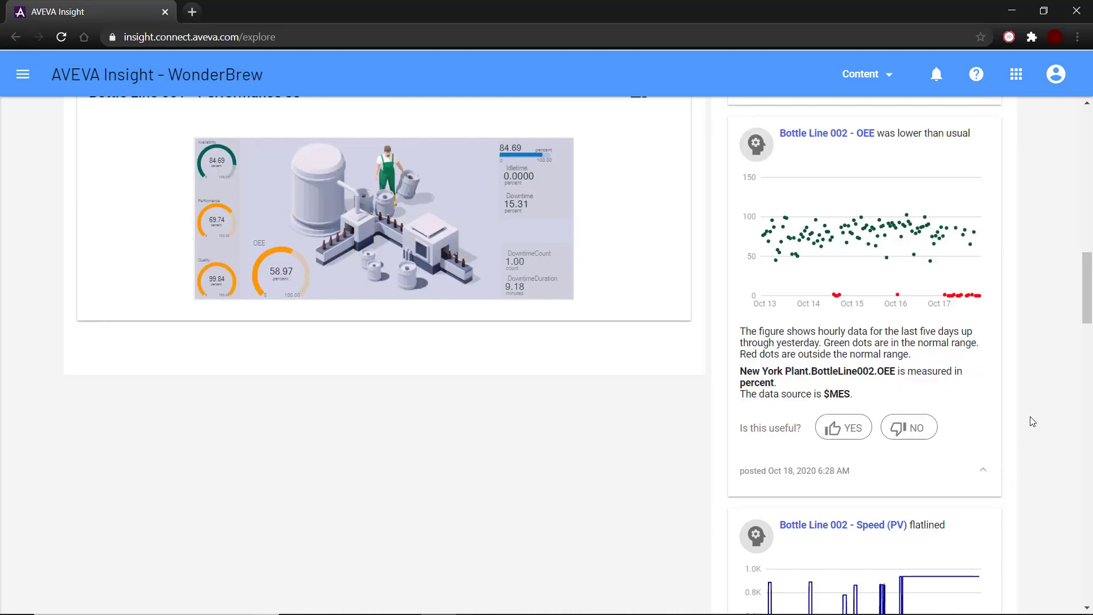
left_click_drag(1086, 314, 1084, 303)
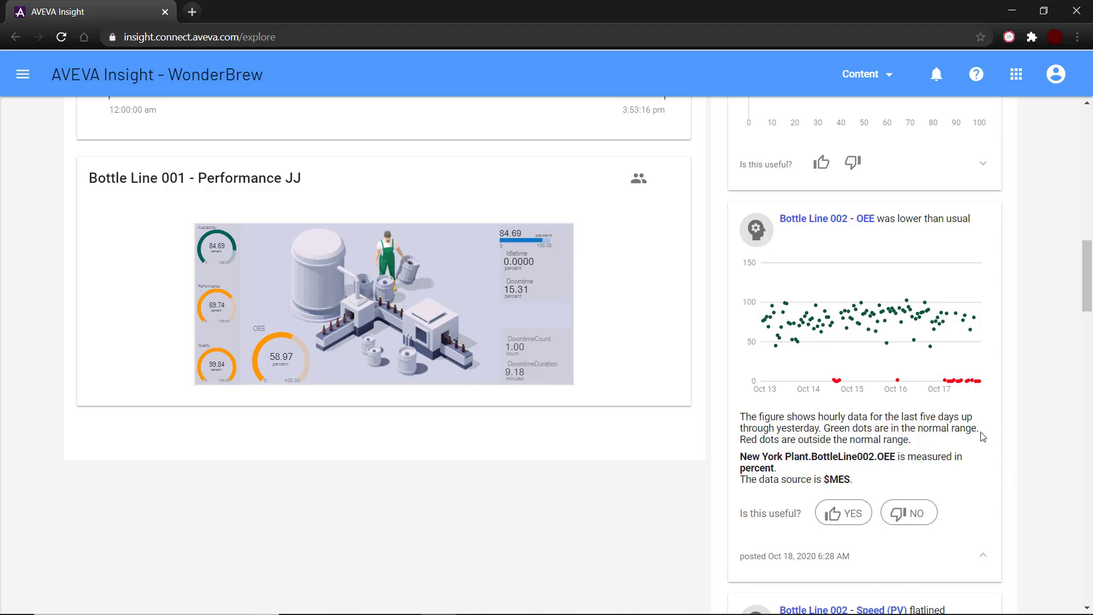
left_click(870, 329)
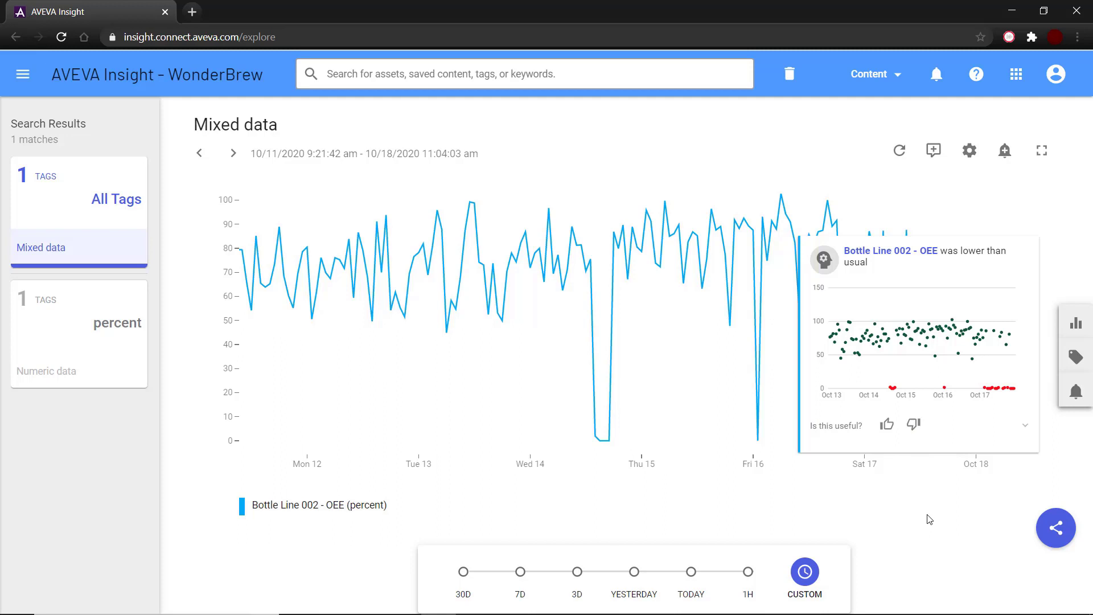
Rate the insight useful, switch to not useful, clear the rating, and close the insight card.
left_click(886, 425)
left_click(913, 426)
left_click(912, 425)
left_click(921, 525)
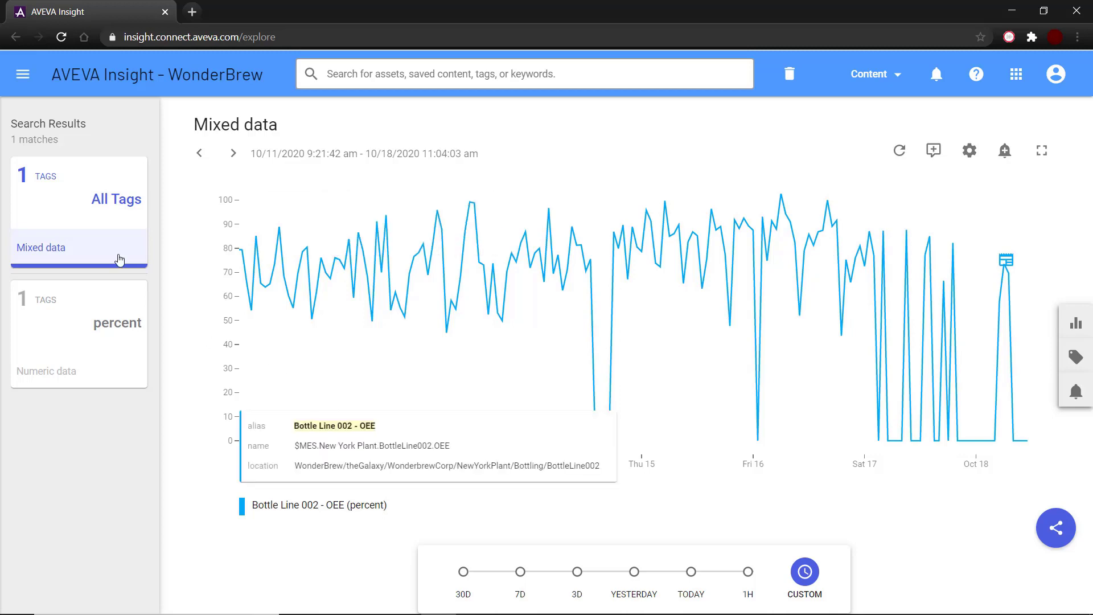
Search the Assets list for 'brewing' and open the Brewing asset page.
left_click(23, 74)
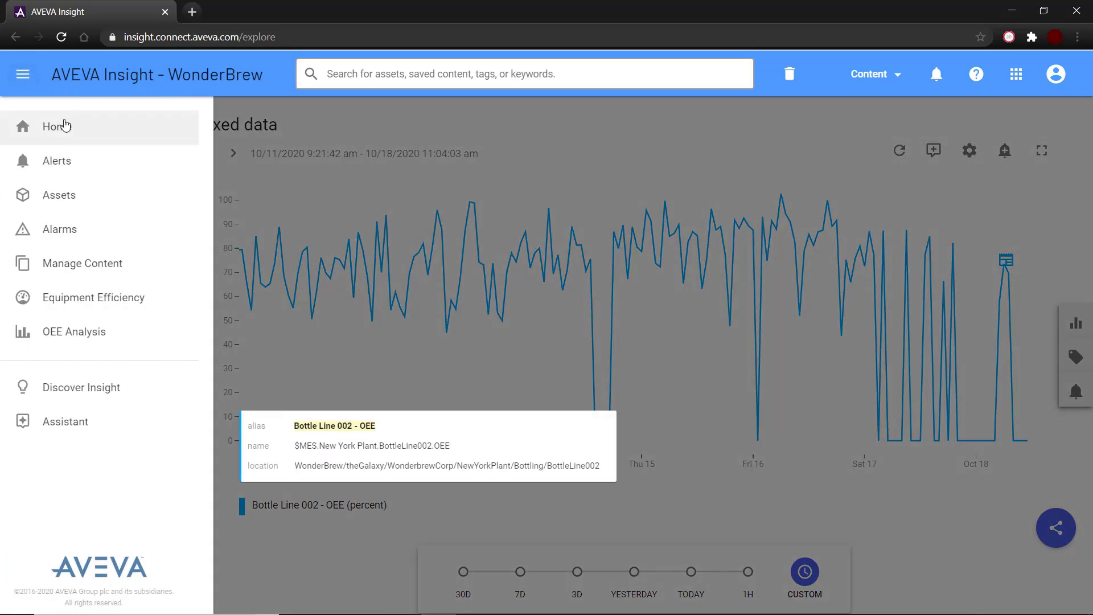
left_click(79, 195)
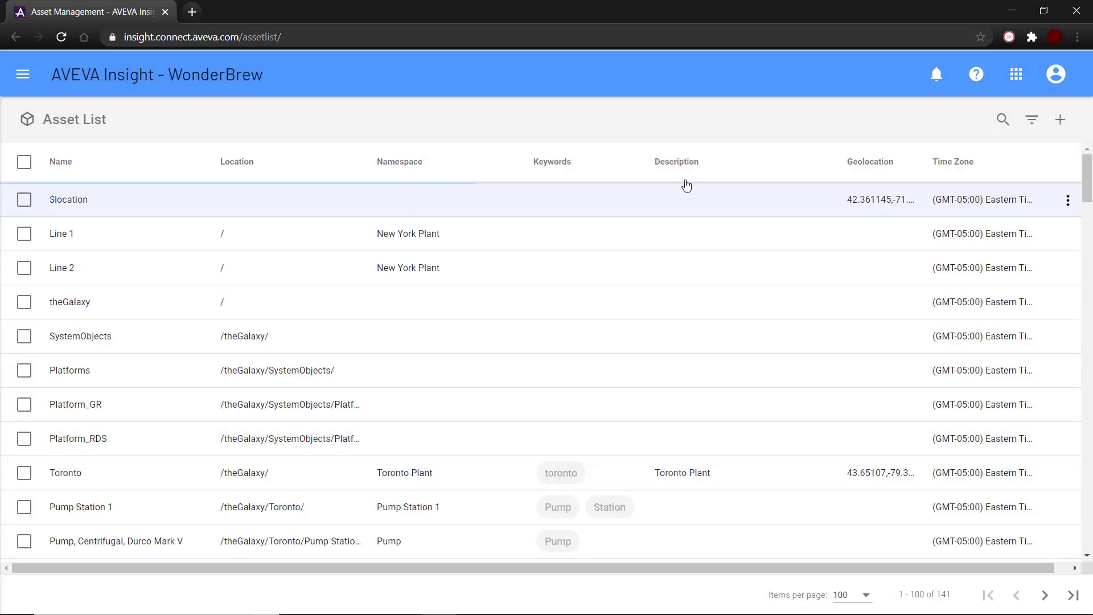
left_click(1001, 121)
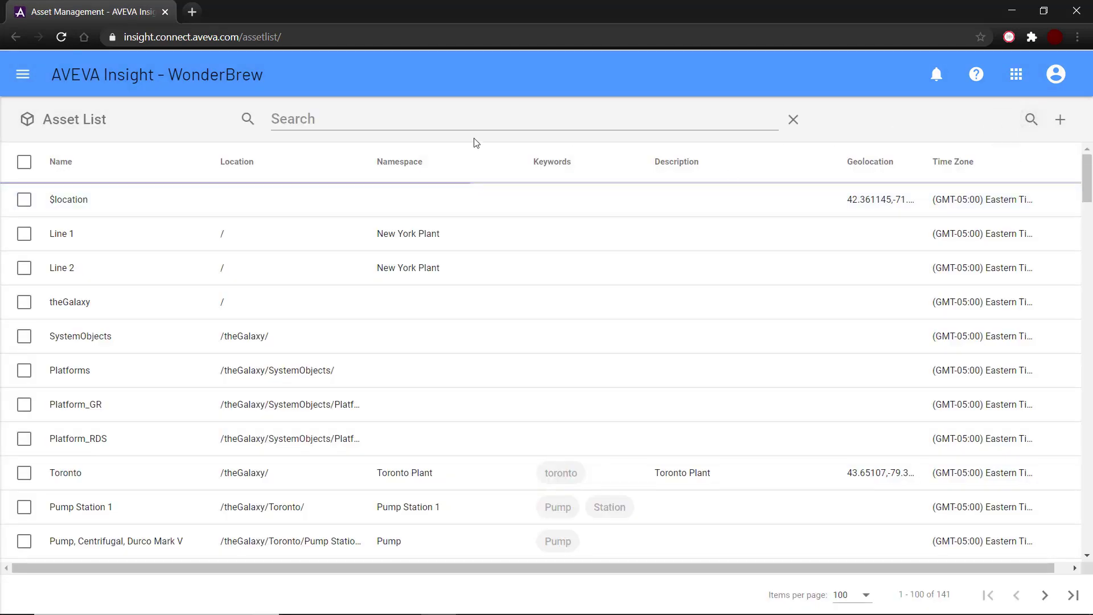
type("brewing")
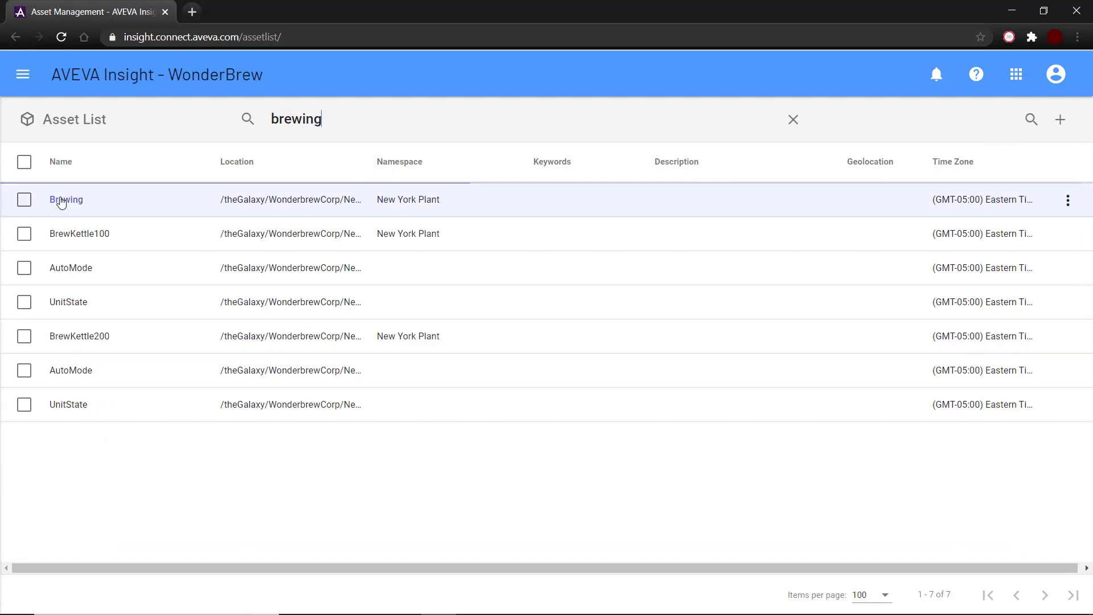
left_click(59, 200)
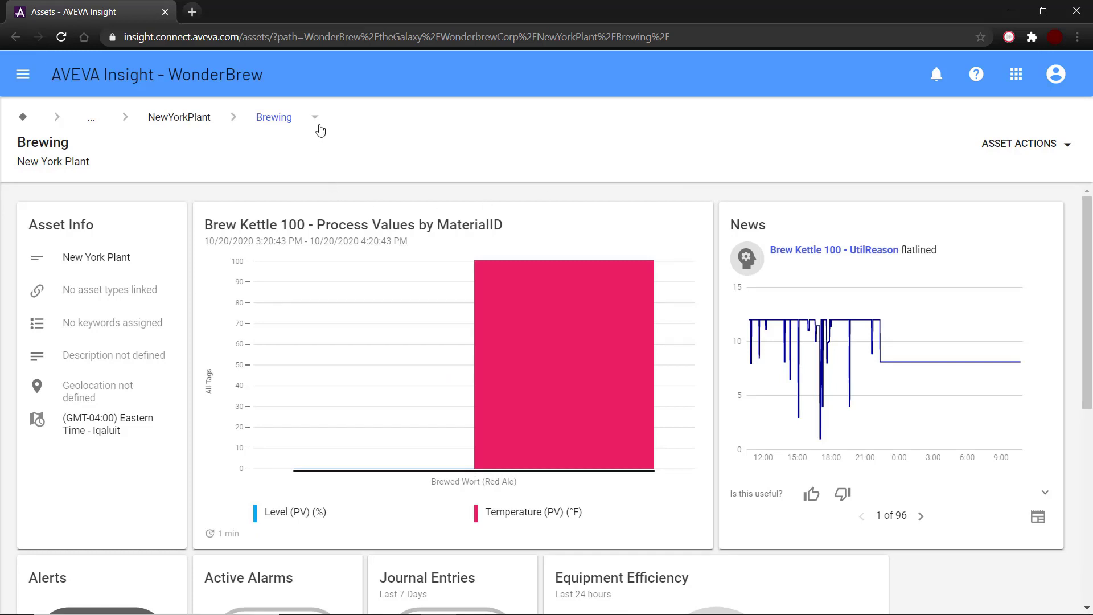
Glance at Brewing's child assets, then page the News card forward to item 9 of 96.
left_click(315, 118)
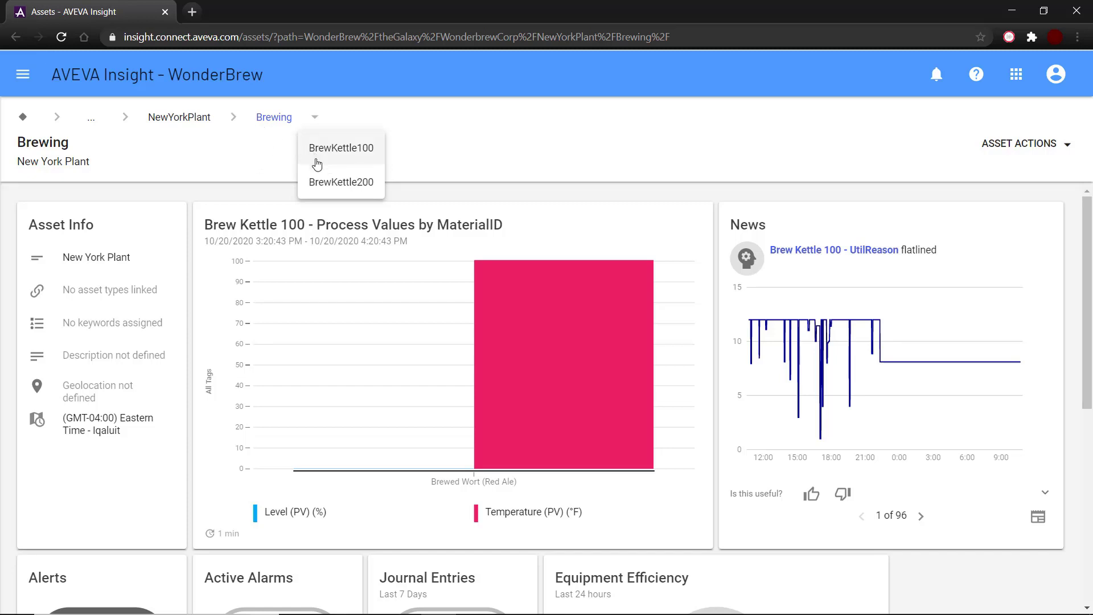
left_click(489, 178)
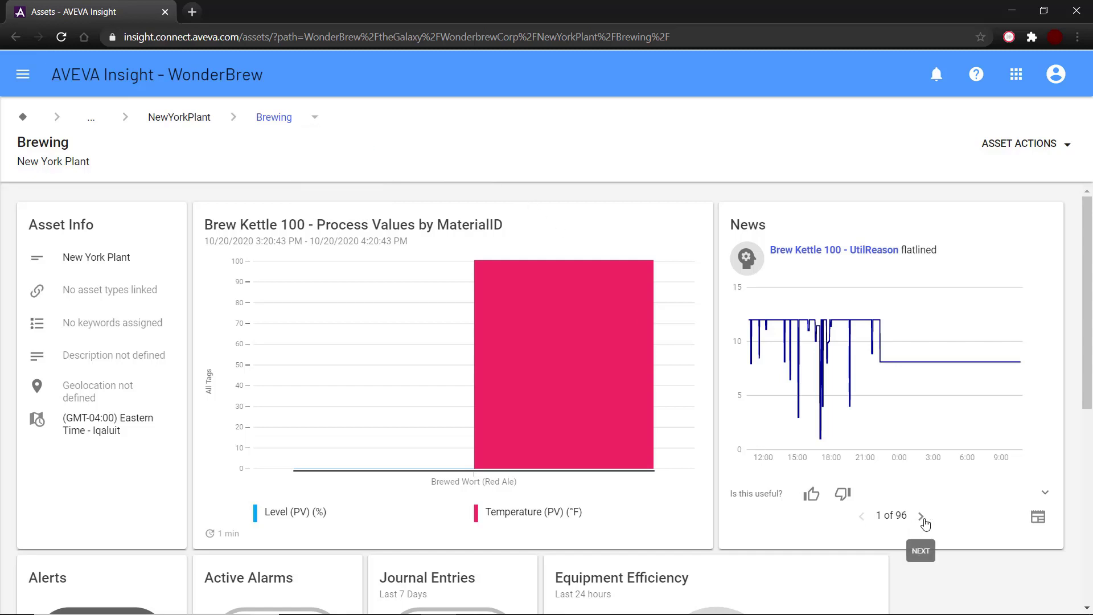
left_click(922, 517)
left_click(922, 517)
left_click(921, 516)
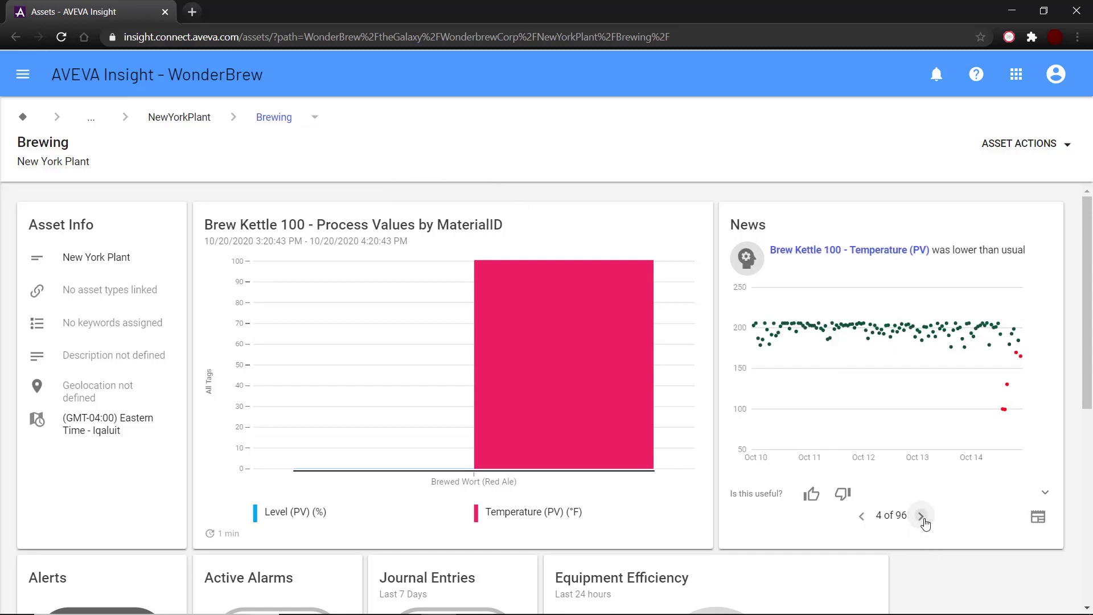
left_click(922, 517)
left_click(922, 517)
left_click(921, 517)
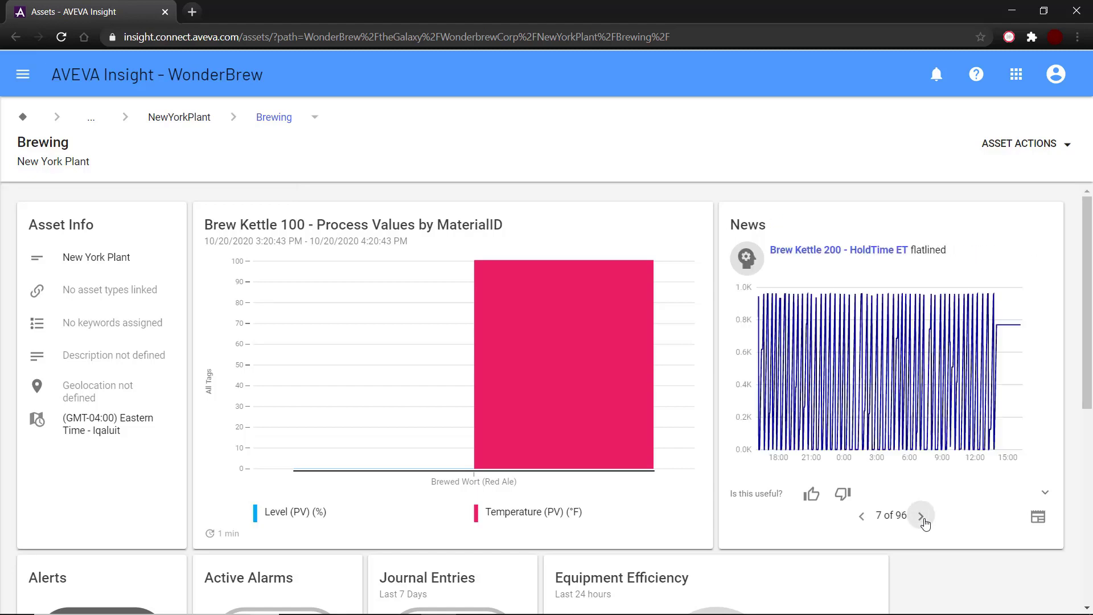
left_click(922, 516)
left_click(922, 517)
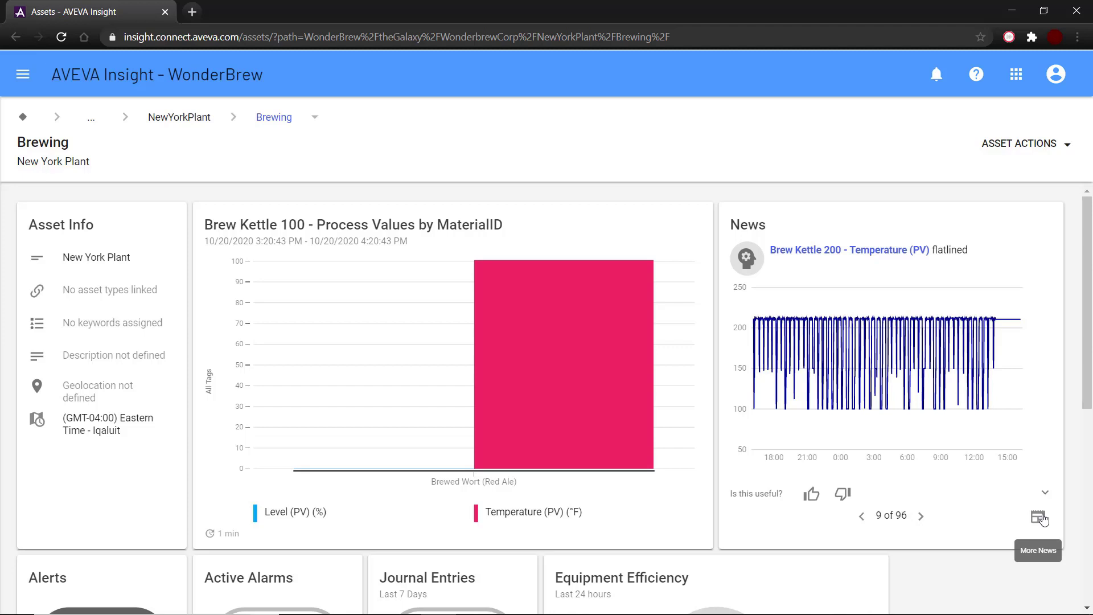
Open More News for Brewing, expand the Asset News panel, and show its filter options.
left_click(1039, 517)
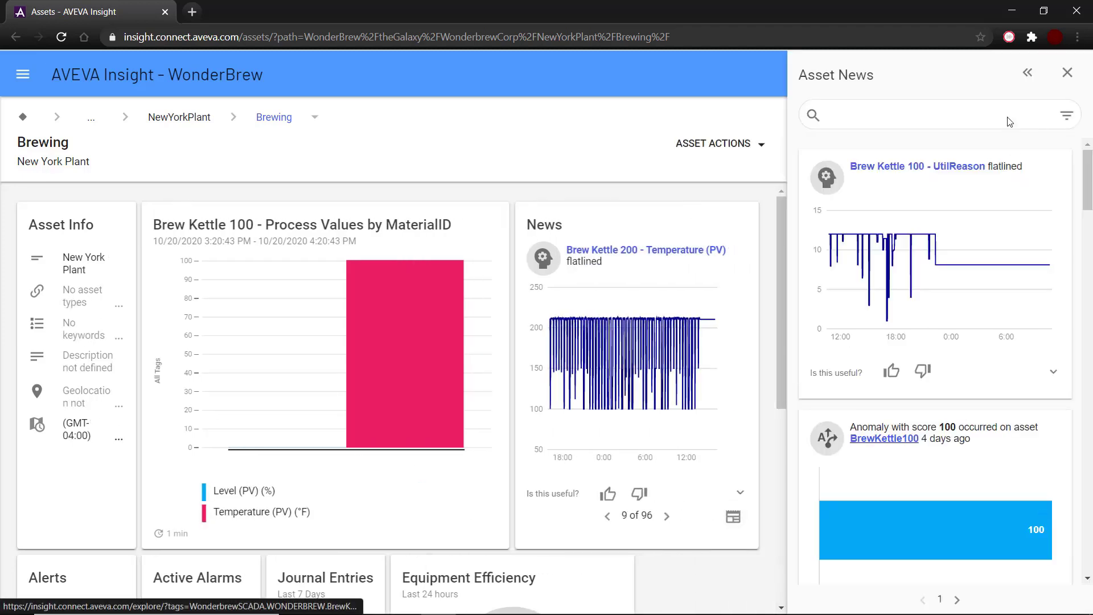
left_click(1028, 74)
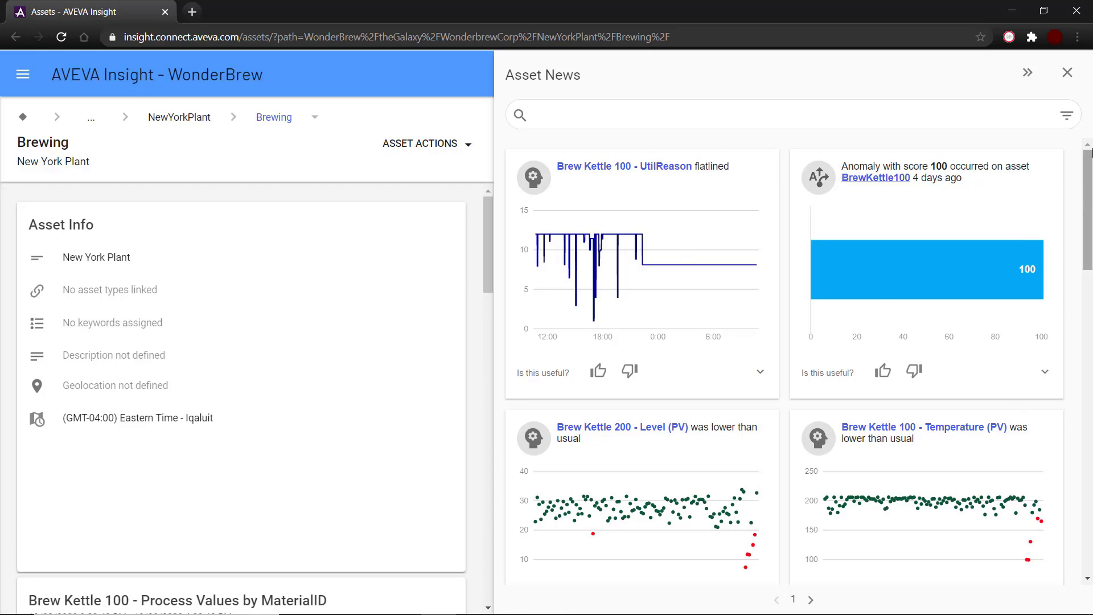
left_click(1068, 118)
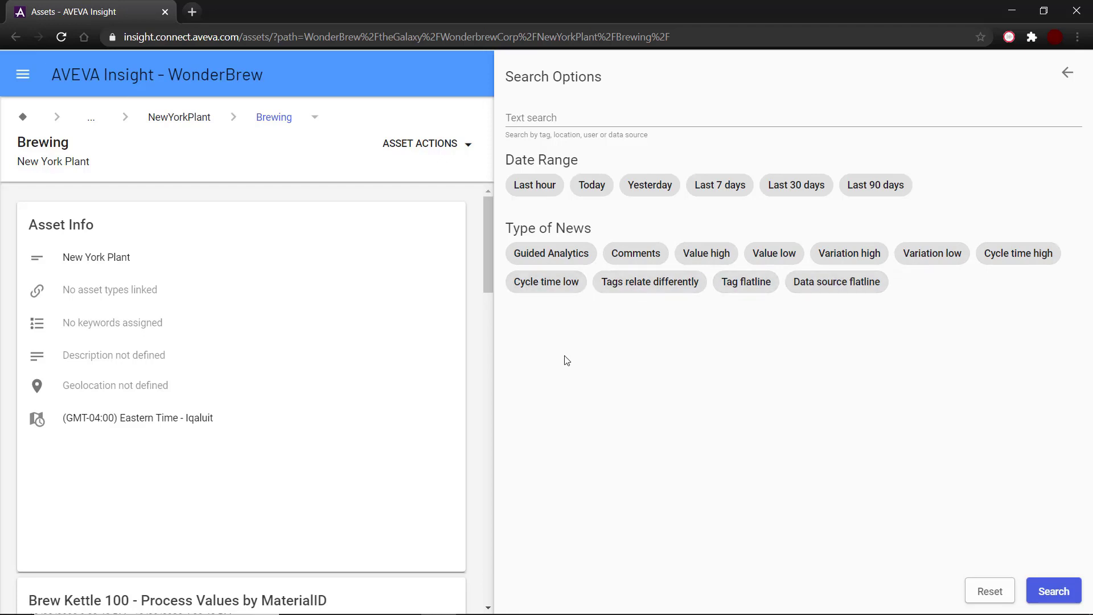
Toggle the Guided Analytics and Comments news-type filters on and back off.
left_click(543, 253)
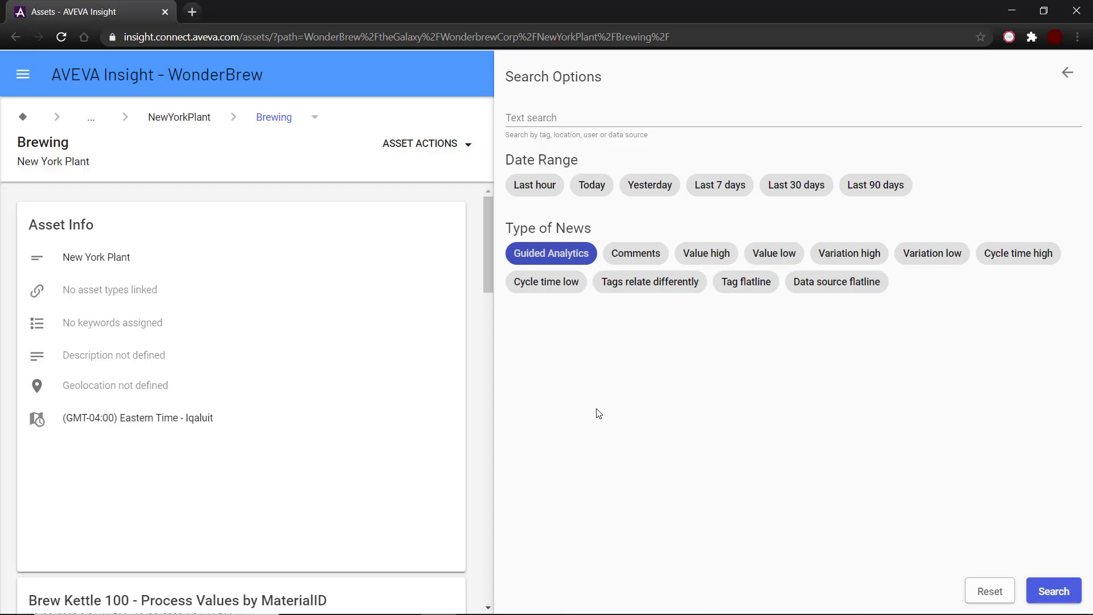
left_click(566, 252)
left_click(648, 256)
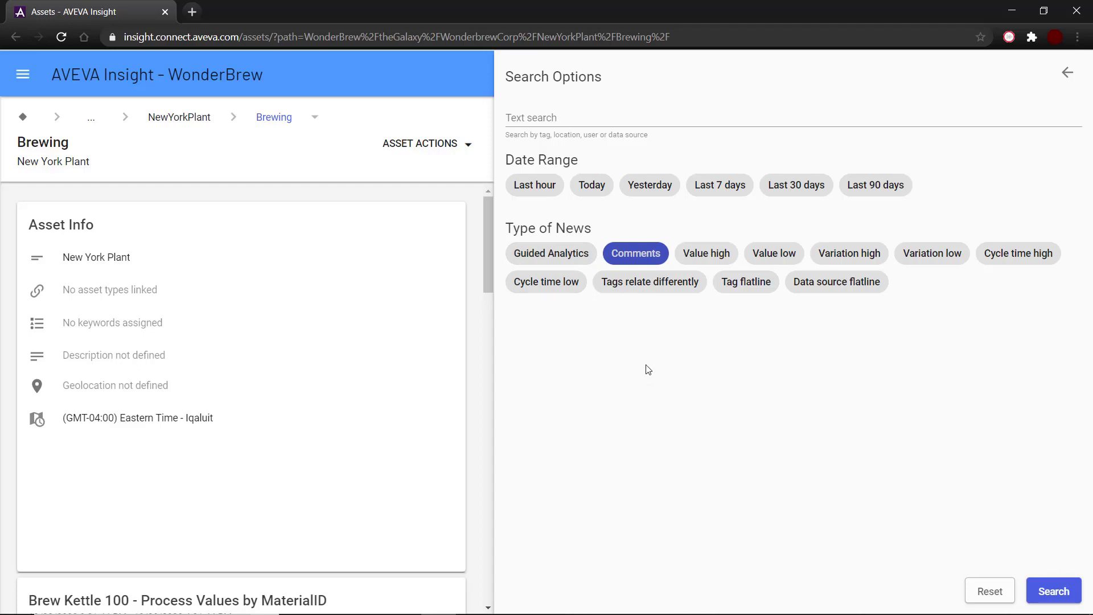
left_click(647, 250)
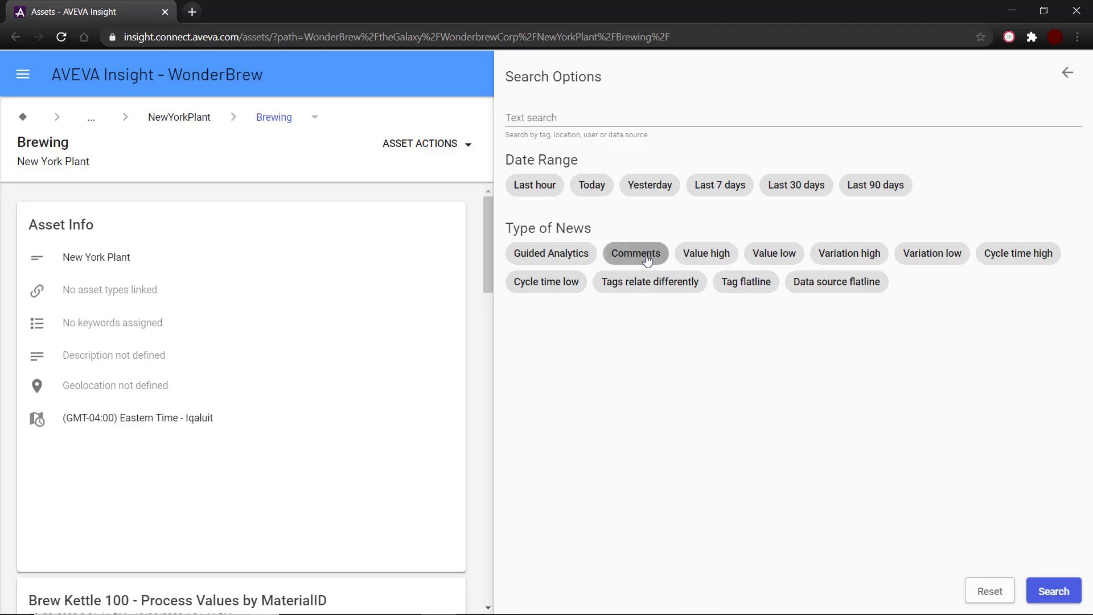
Select Value high/low and Variation high/low news types, then clear all four.
left_click(719, 259)
left_click(778, 256)
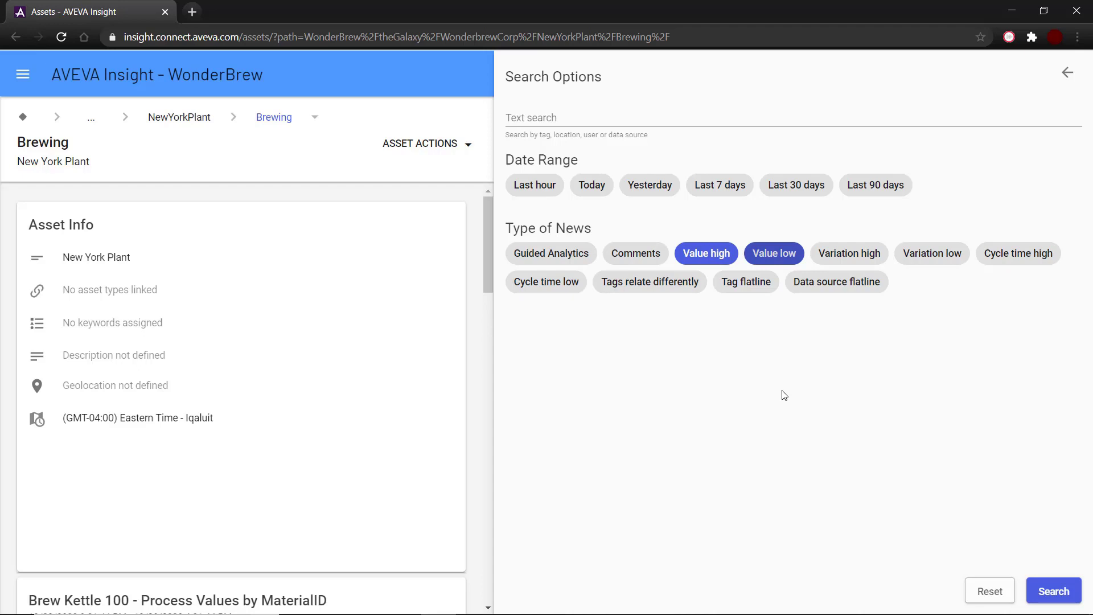
left_click(722, 254)
left_click(774, 253)
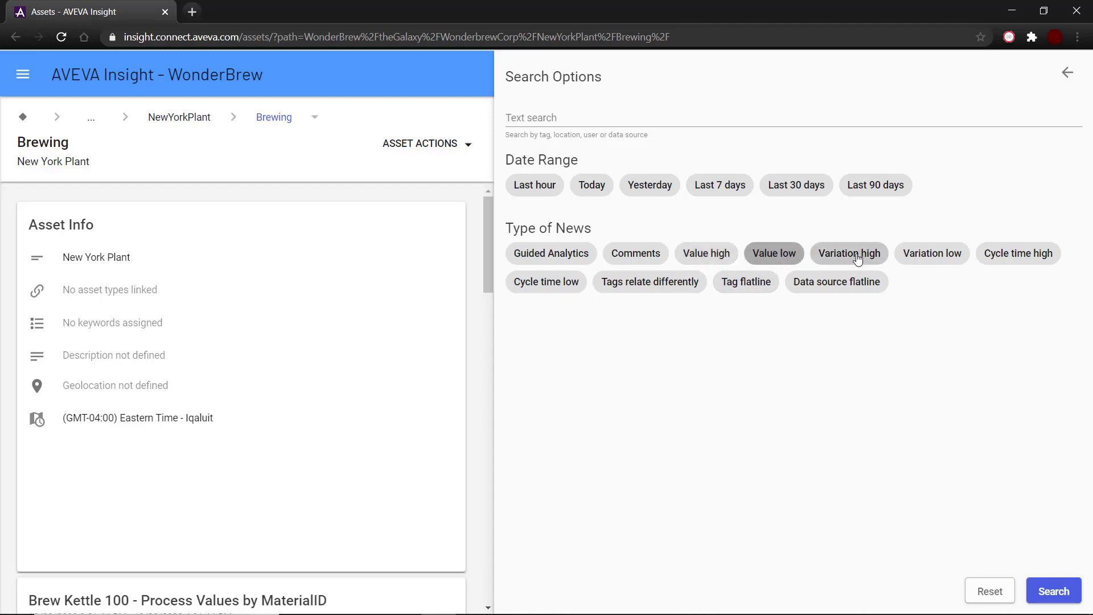
left_click(857, 257)
left_click(920, 257)
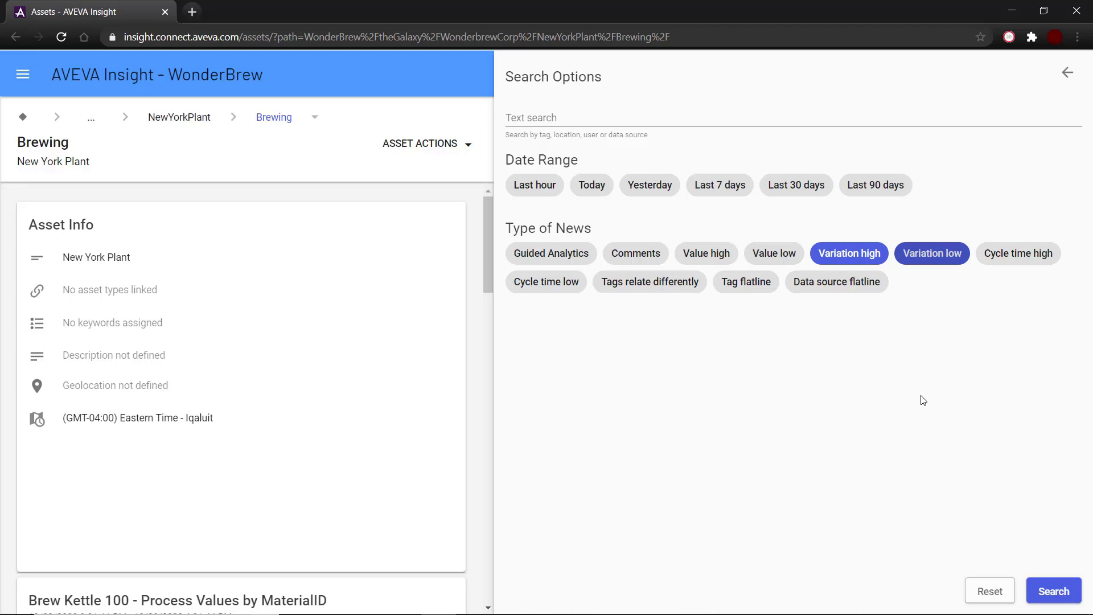
left_click(853, 257)
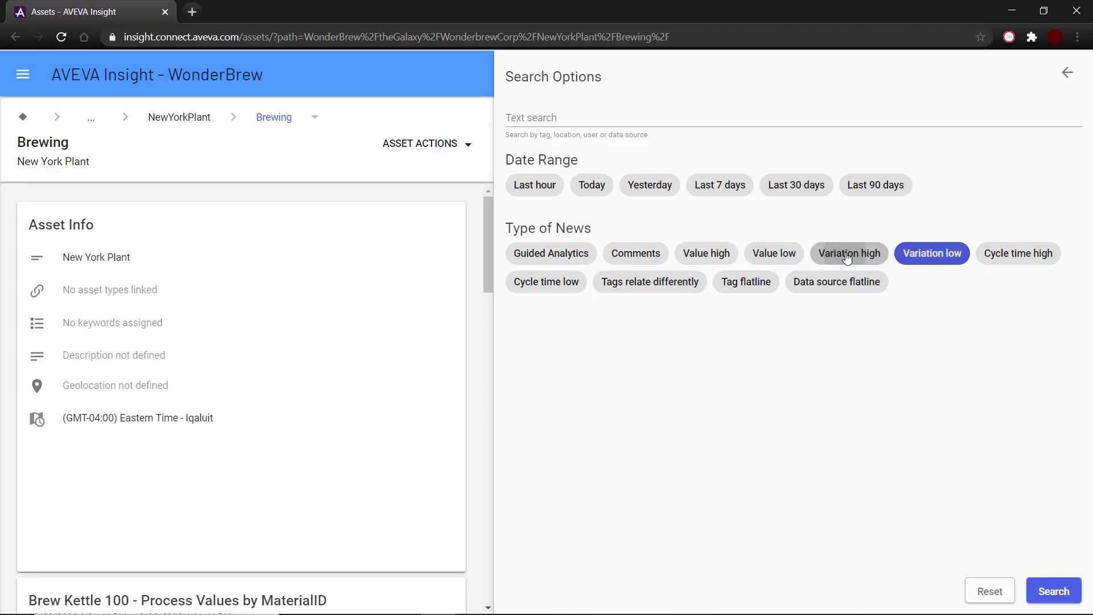
left_click(913, 257)
Toggle Cycle time high/low and Tags relate differently news-type filters on and off.
left_click(993, 253)
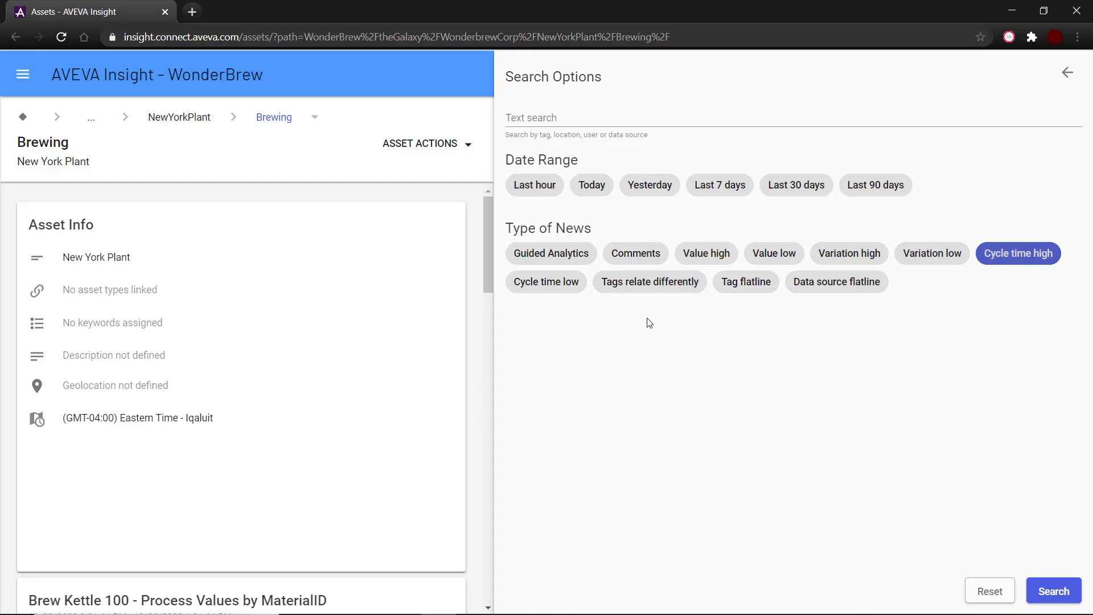
left_click(561, 281)
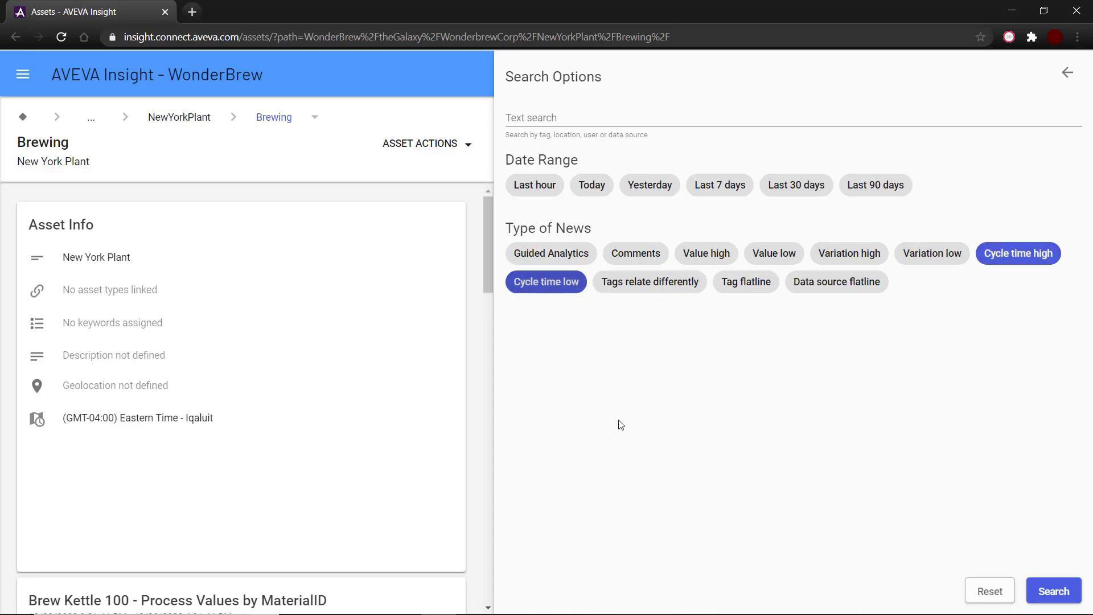
left_click(989, 259)
left_click(566, 291)
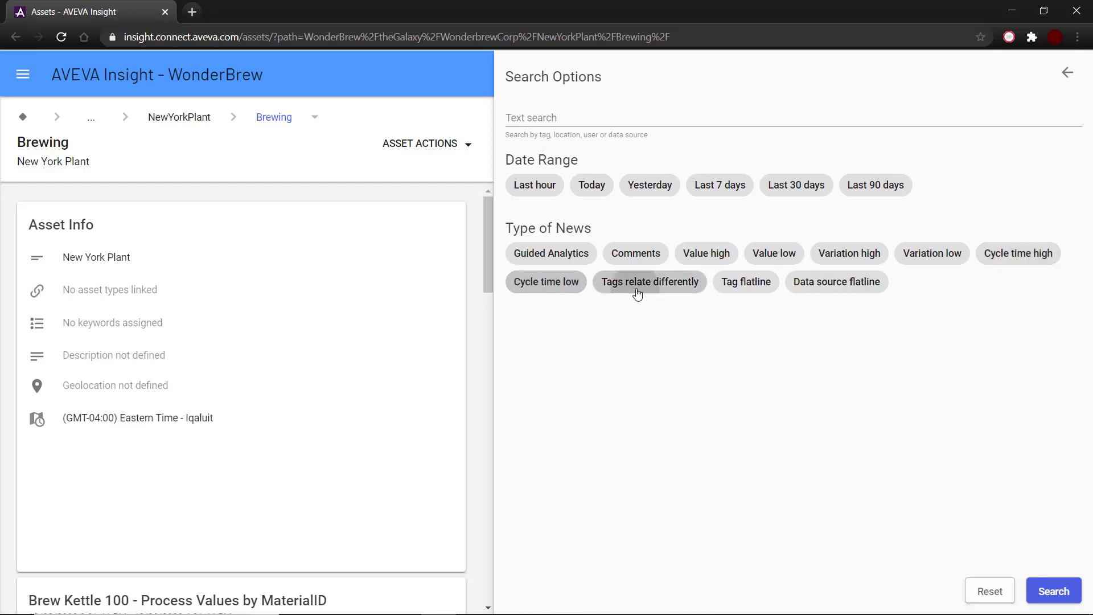
left_click(637, 292)
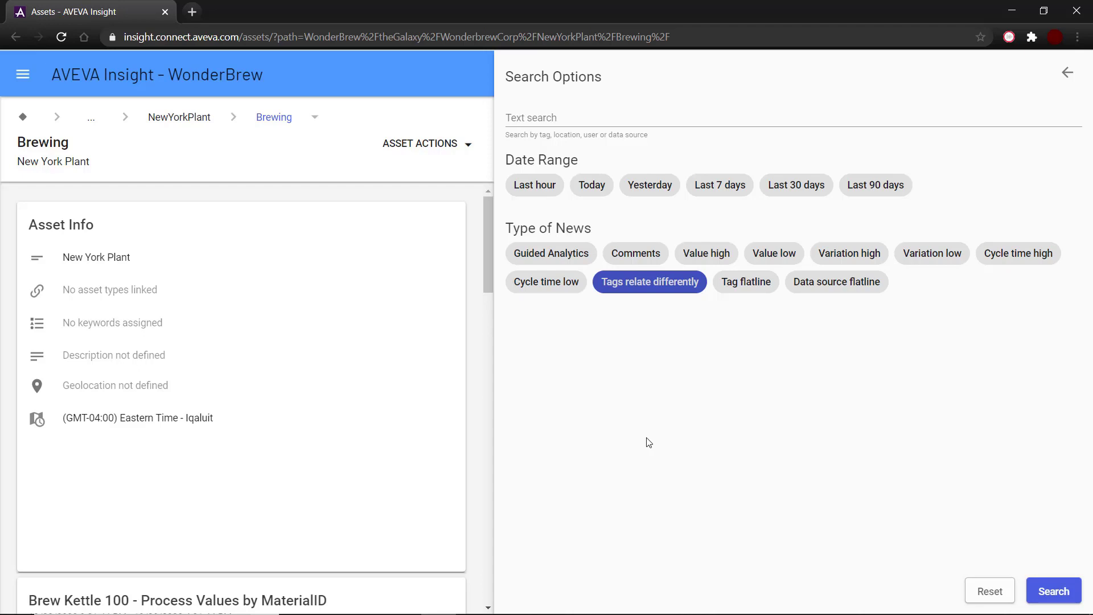
left_click(651, 287)
Select Tag flatline and Data source flatline news types, then clear both.
left_click(769, 288)
left_click(817, 285)
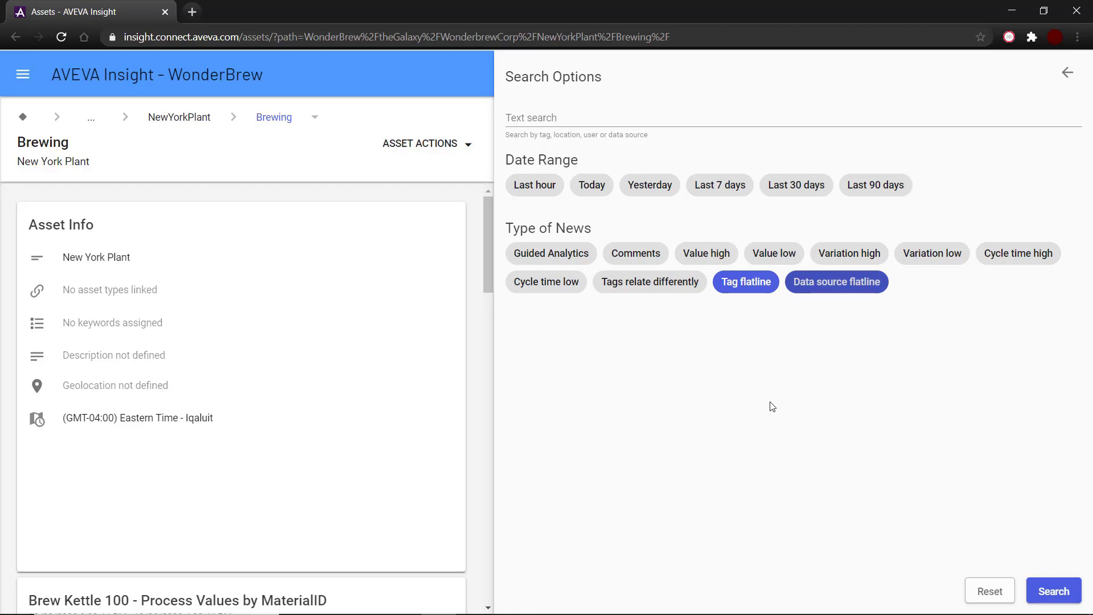
left_click(743, 288)
left_click(799, 291)
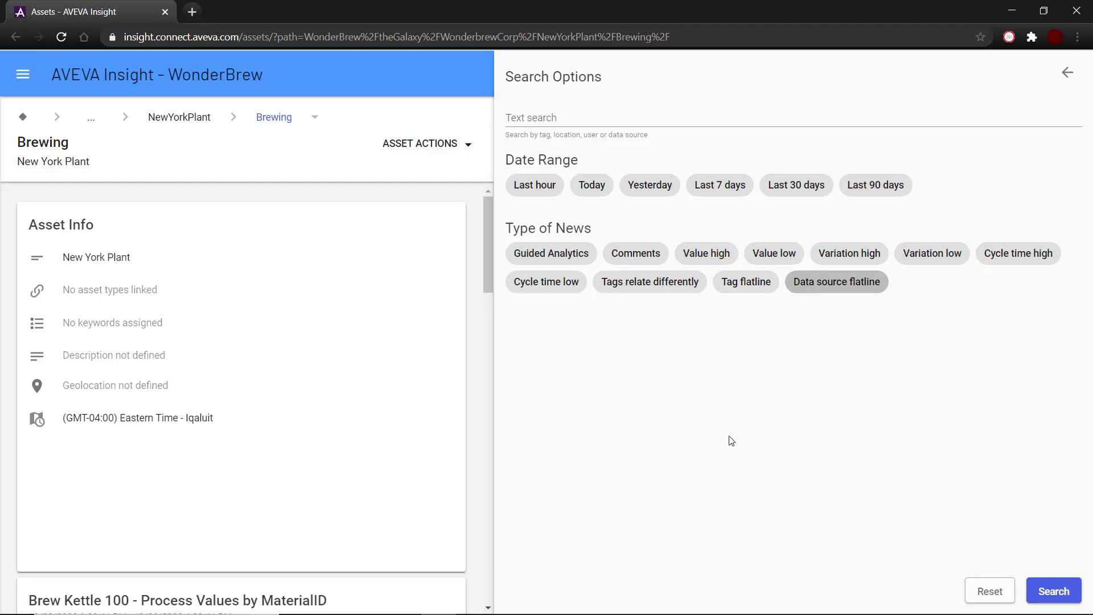
Run the Brewing news search with Last 7 days and Value low filters applied.
left_click(720, 189)
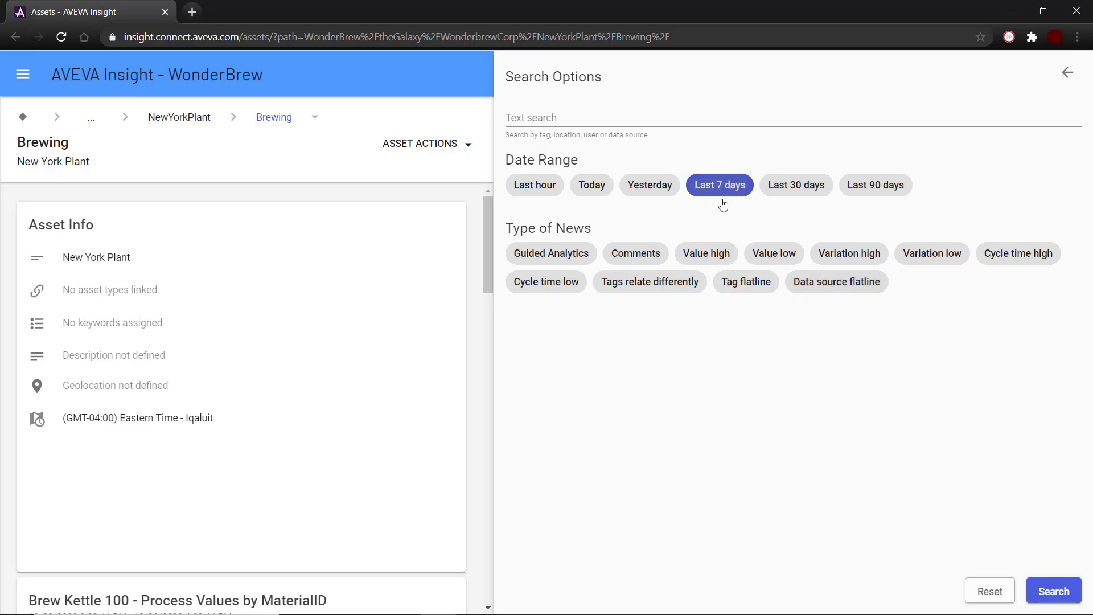
left_click(784, 256)
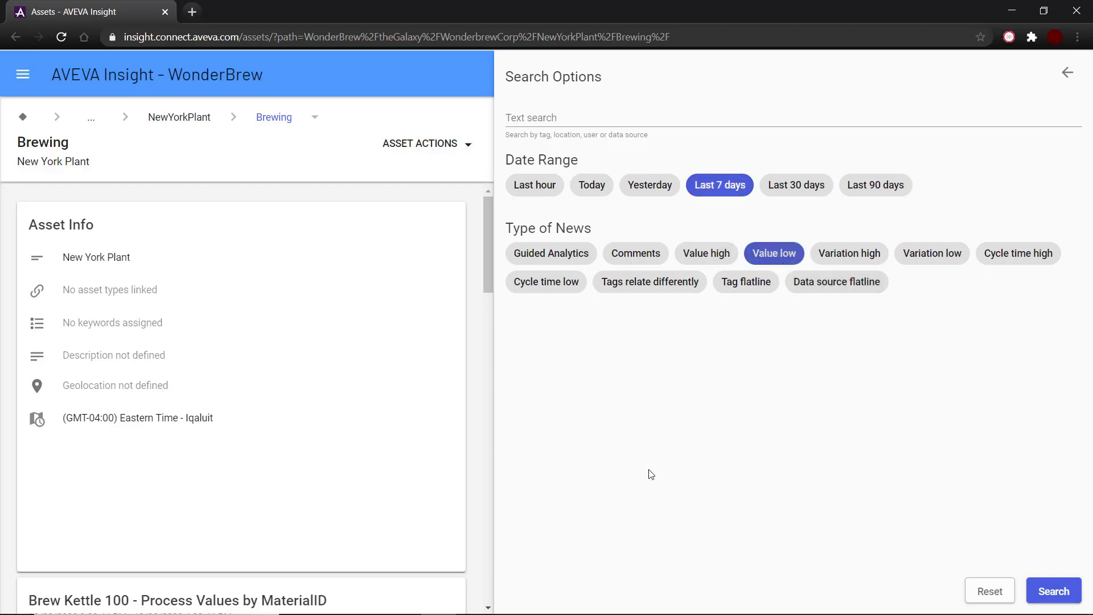
left_click(1060, 588)
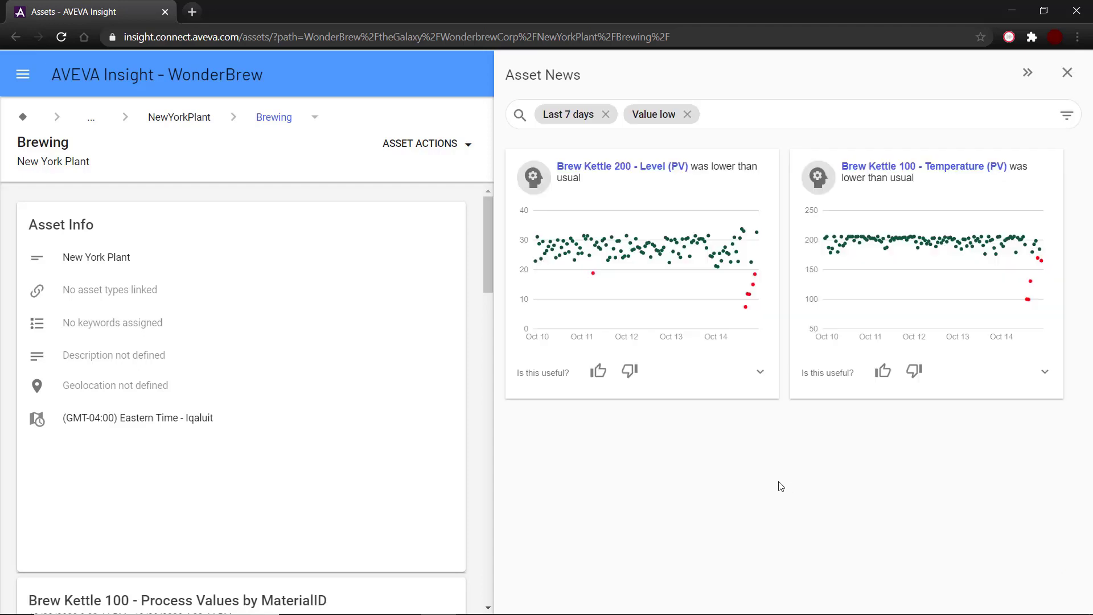